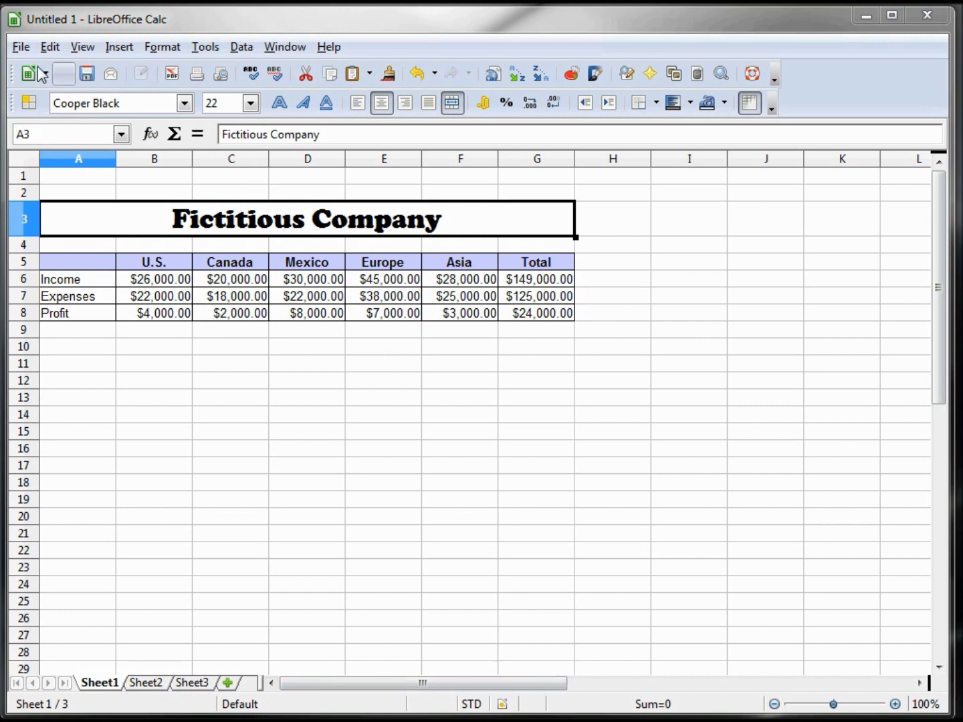
Start saving the untitled spreadsheet from the File menu to bring up Save As
{"action": "left_click", "coordinate": [21, 48]}
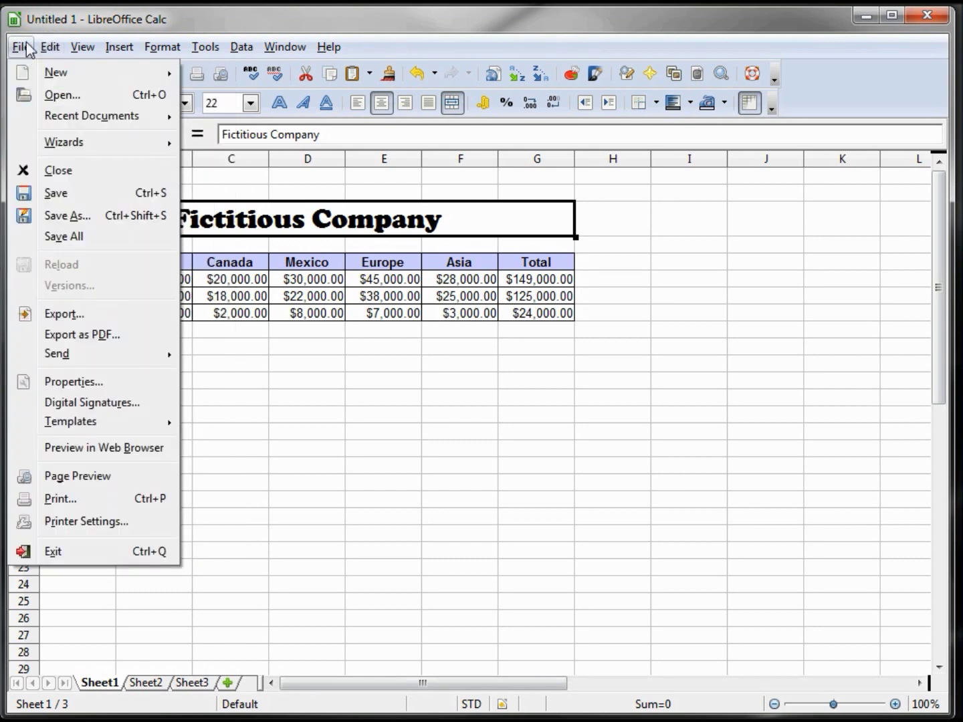
{"action": "left_click", "coordinate": [64, 193]}
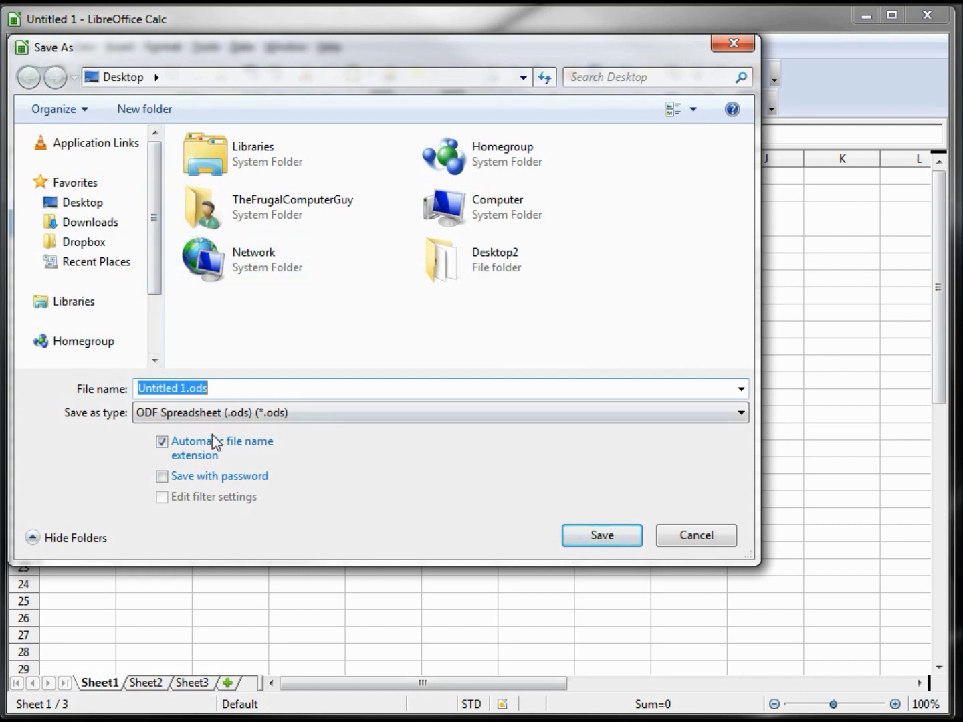
Name the file FictitiousCompany and save it as ODF Spreadsheet on the Desktop
{"action": "type", "text": "F"}
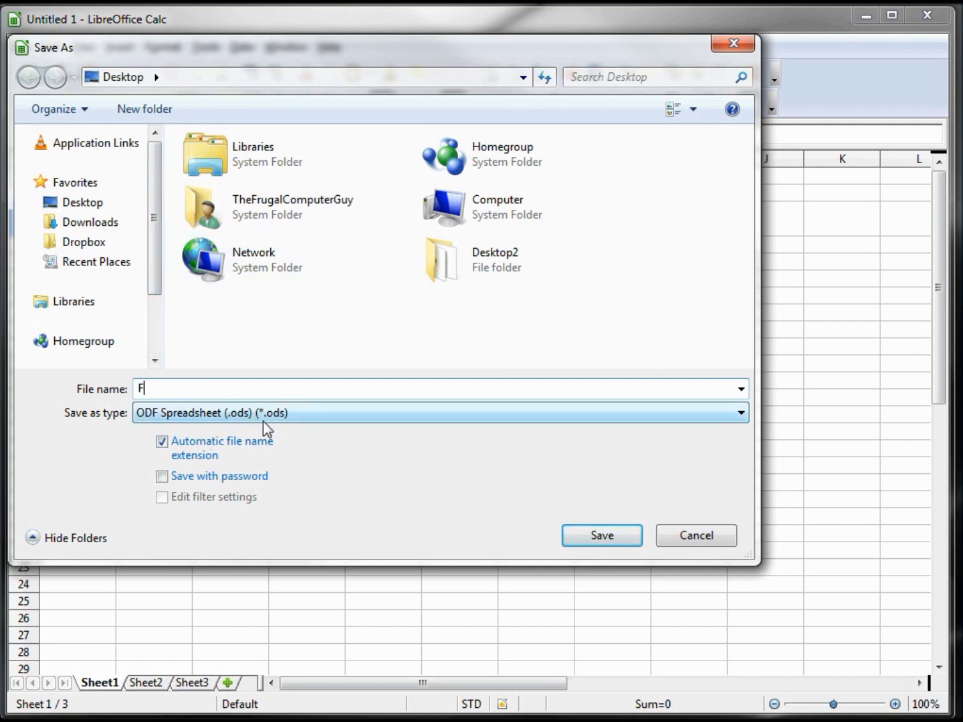
{"action": "type", "text": "ictitiousCompany"}
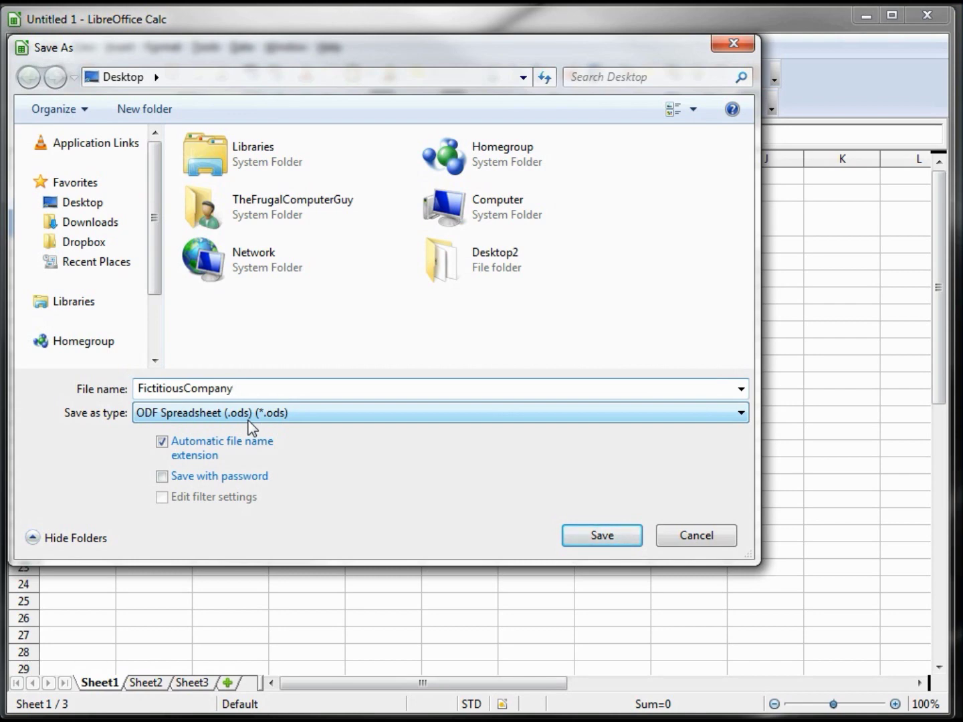
{"action": "left_click", "coordinate": [615, 536]}
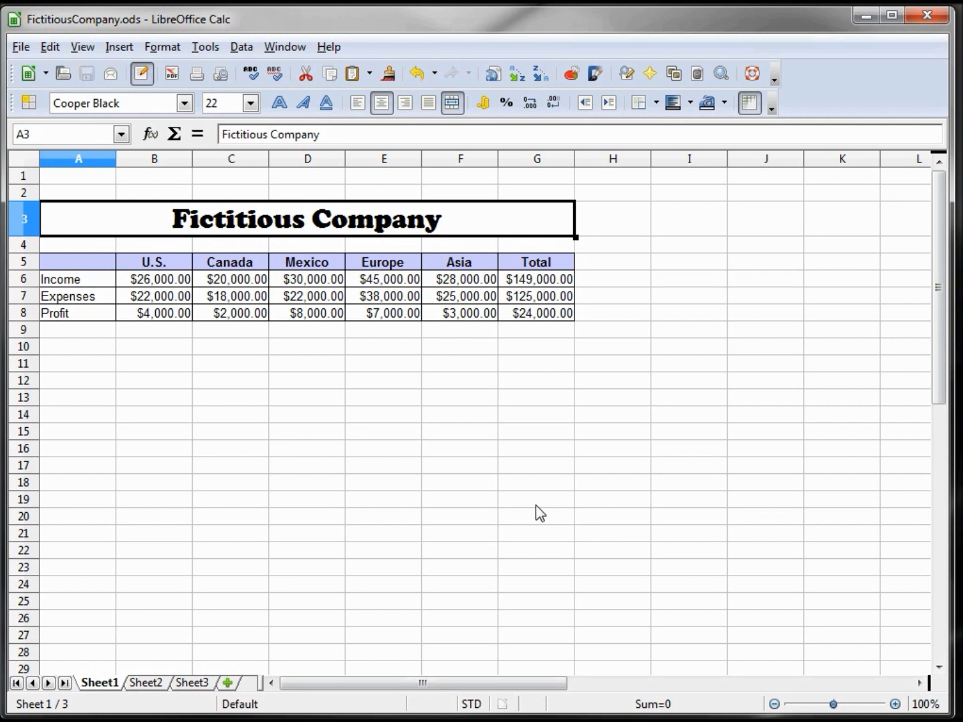
{"action": "left_click", "coordinate": [22, 49]}
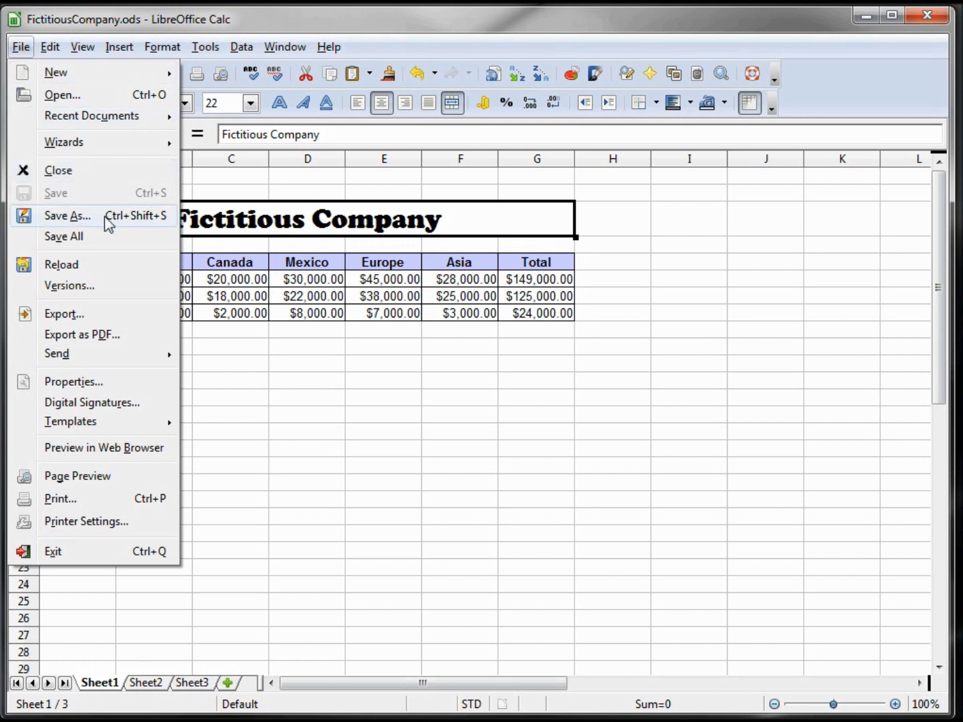
{"action": "left_click", "coordinate": [275, 362]}
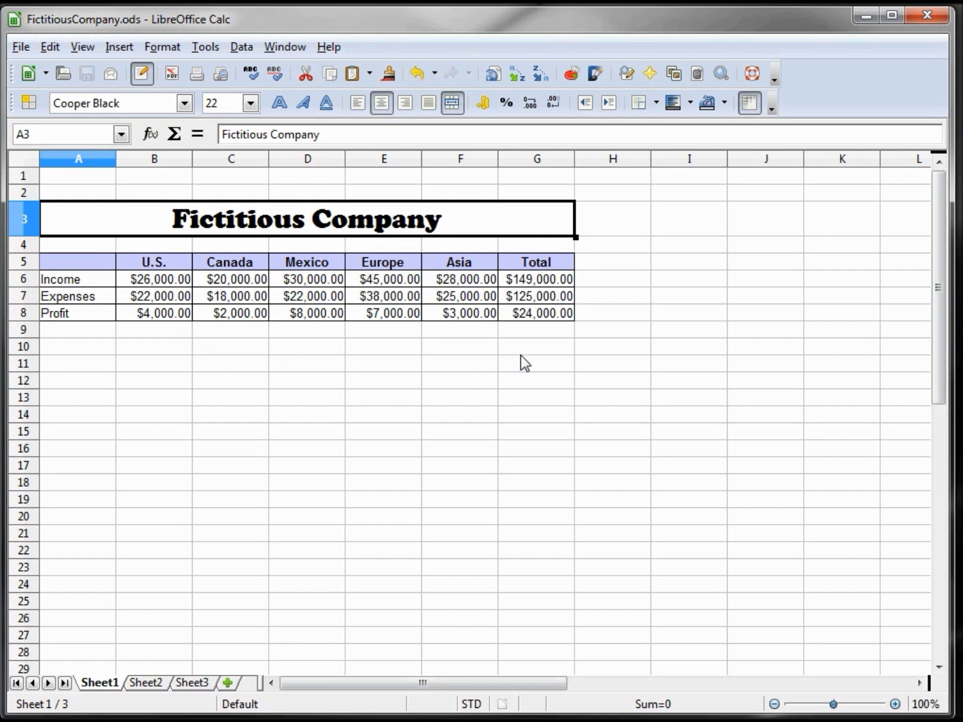
{"action": "double_click", "coordinate": [599, 281]}
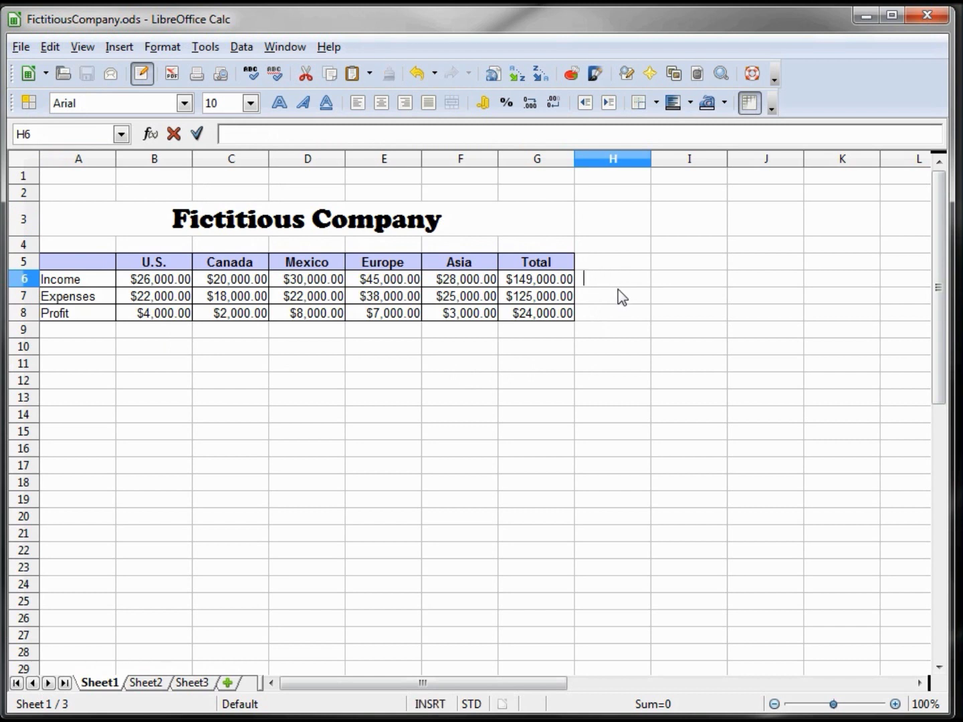
Enter test text 'adfasdfaf' in H6, clear it, and save the workbook
{"action": "type", "text": "adfasdfaf"}
{"action": "key", "text": "Return"}
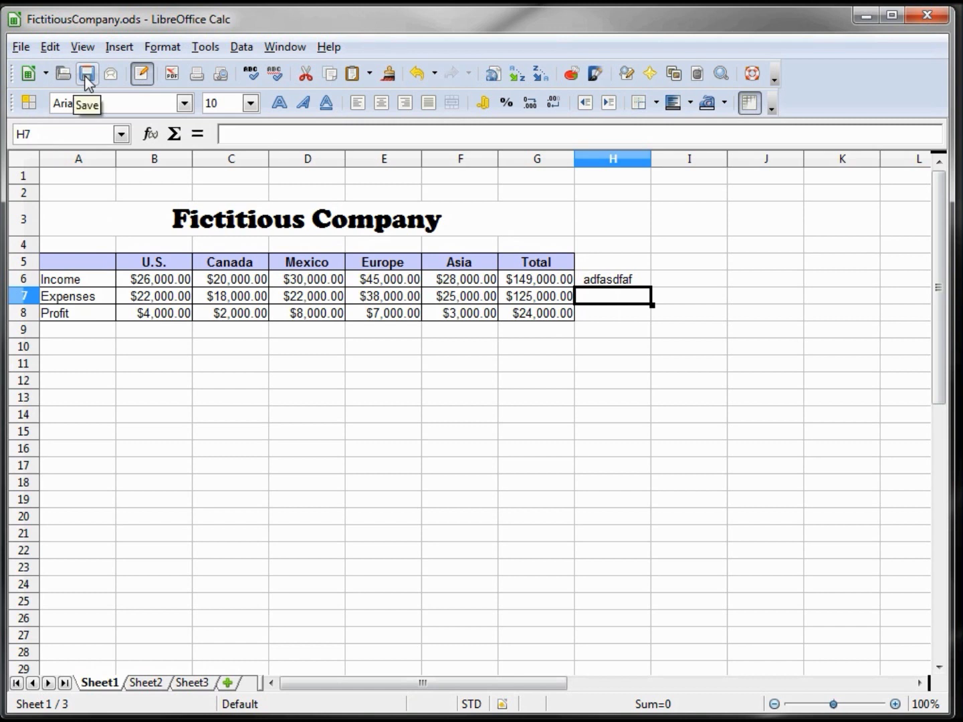
{"action": "key", "text": "Up"}
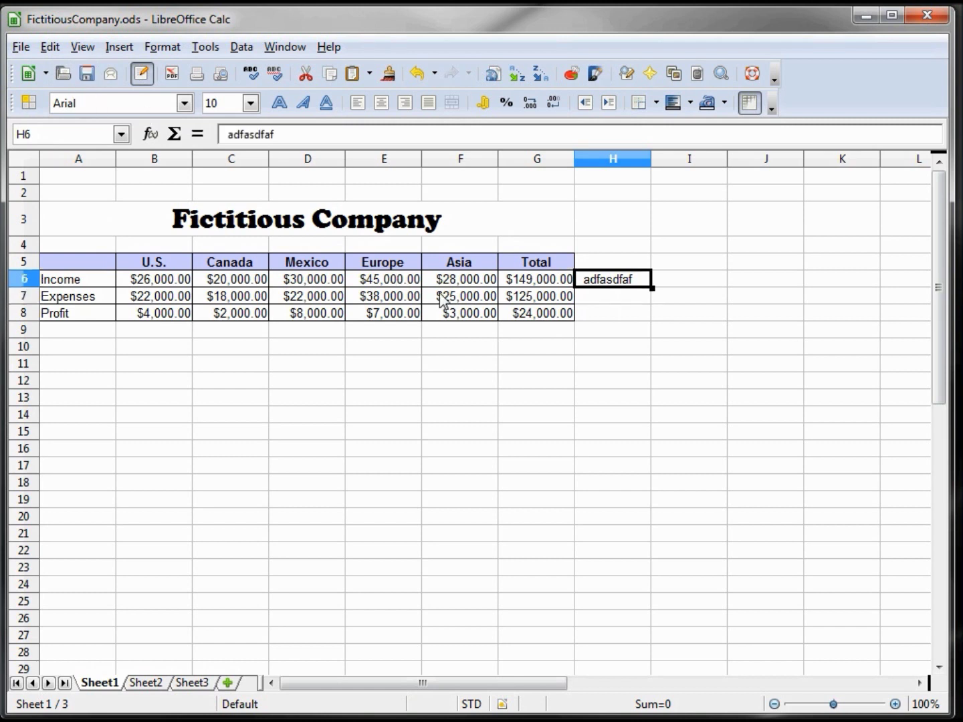
{"action": "key", "text": "Delete"}
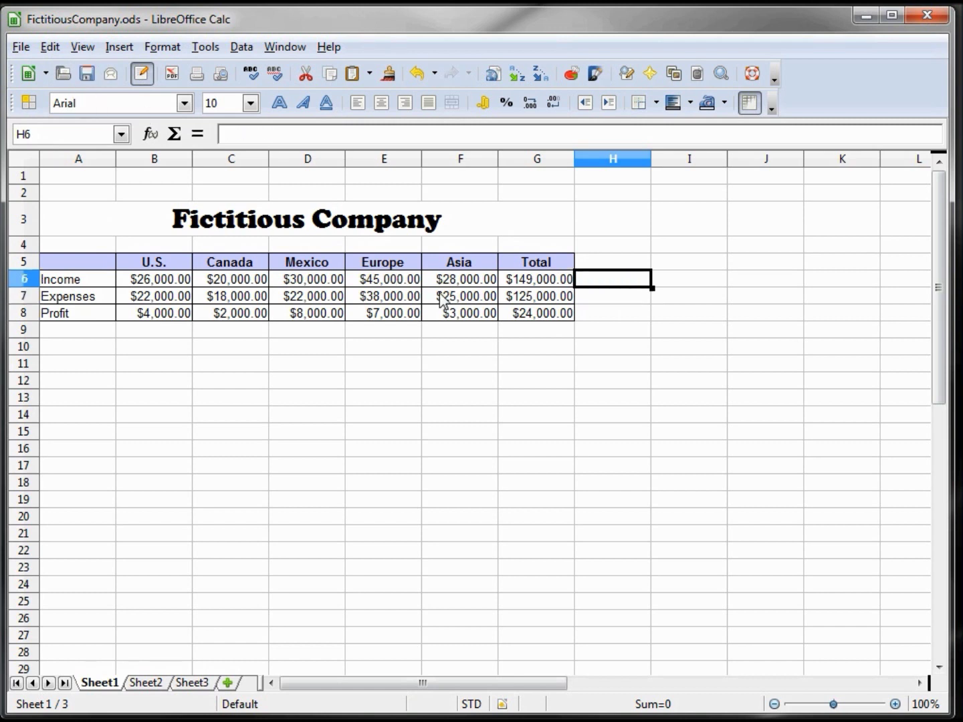
{"action": "left_click", "coordinate": [86, 72]}
{"action": "left_click", "coordinate": [90, 75]}
Enter a second test entry 'afadfa' in H6 and clear it again
{"action": "type", "text": "afadfa"}
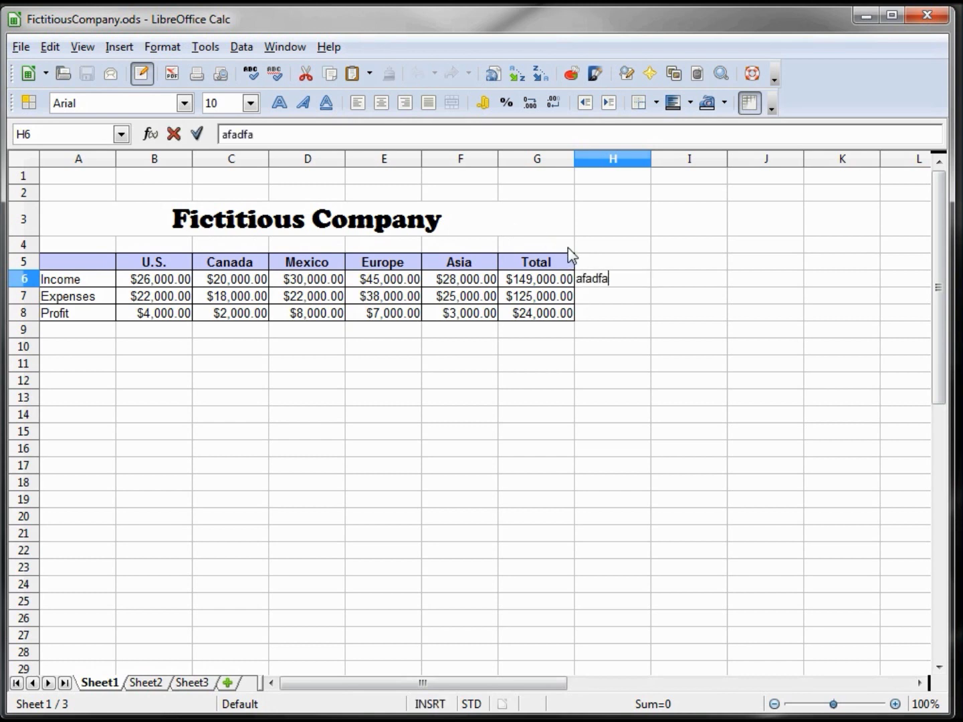
{"action": "key", "text": "Return"}
{"action": "key", "text": "Up"}
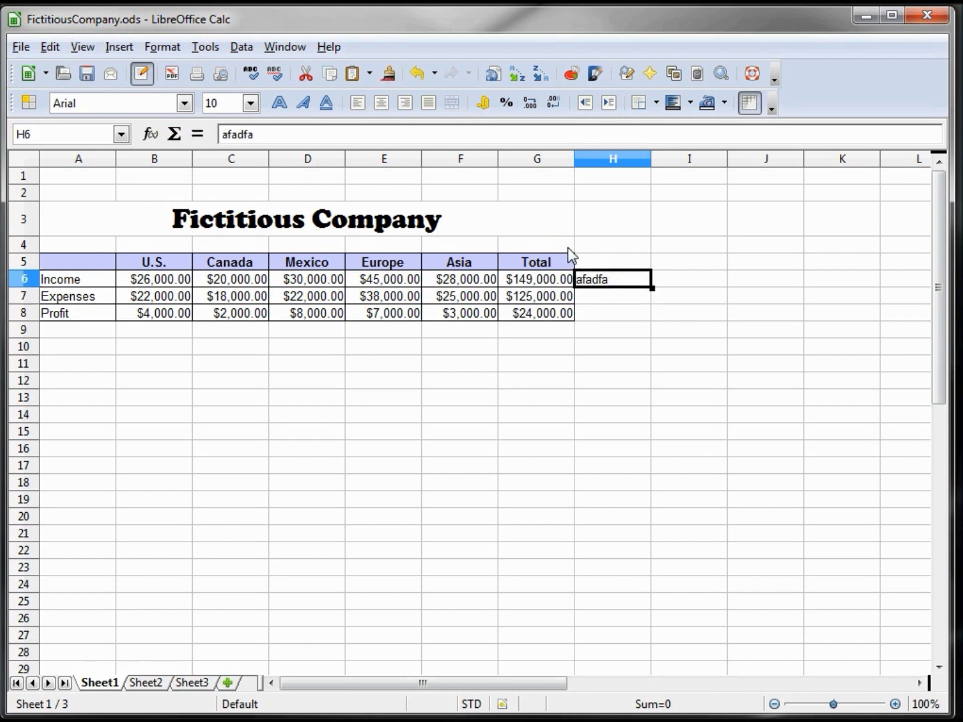
{"action": "key", "text": "Delete"}
Save the workbook again, then bring up Save As pointed at the Desktop
{"action": "left_click", "coordinate": [21, 47]}
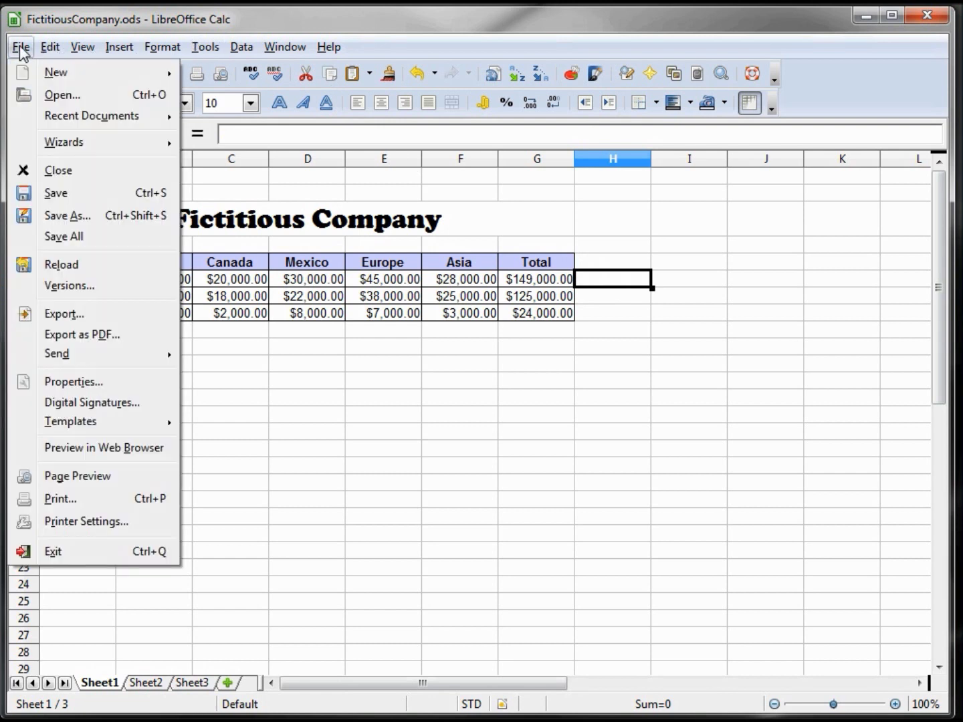
{"action": "left_click", "coordinate": [69, 196]}
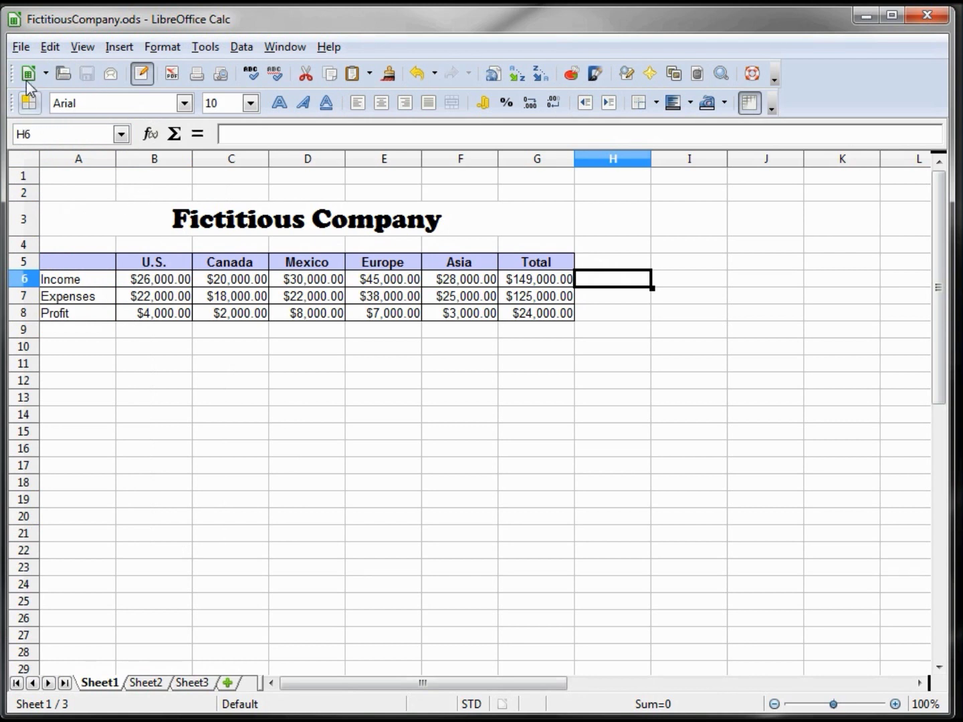
{"action": "left_click", "coordinate": [21, 48]}
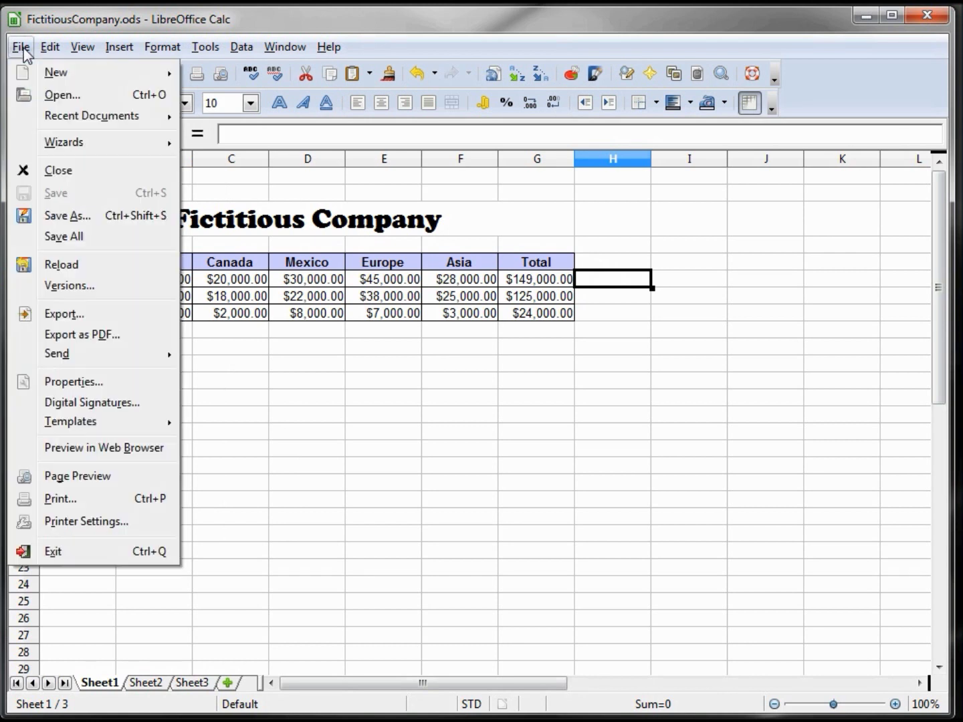
{"action": "left_click", "coordinate": [67, 220]}
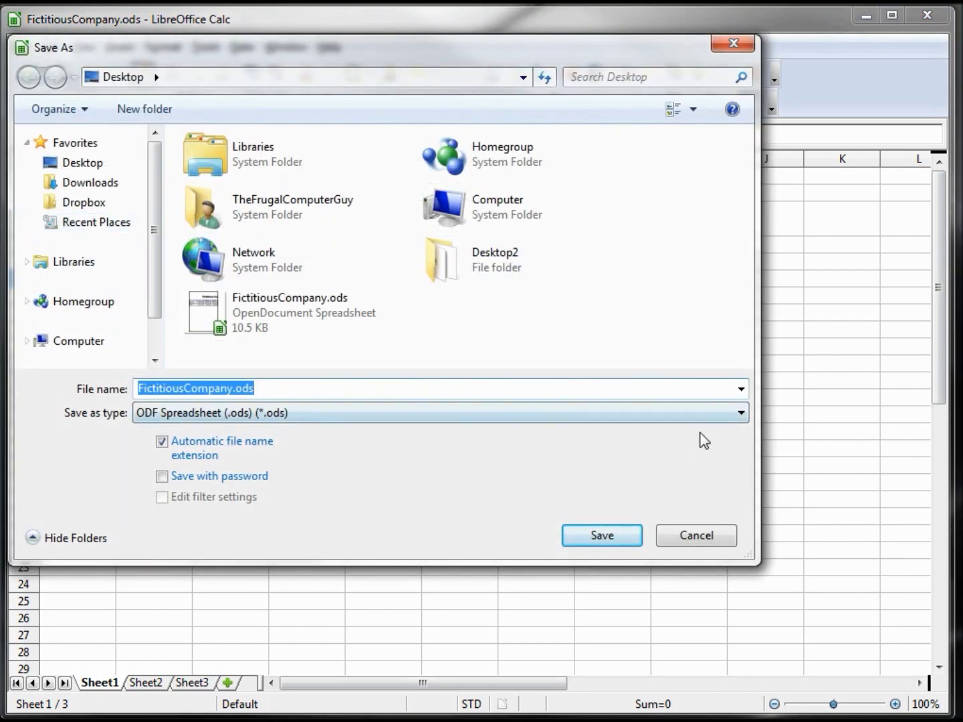
Choose Excel 2007 XML (.xlsx) as the file type and save as FictitiousCompany.xlsx
{"action": "left_click", "coordinate": [731, 413]}
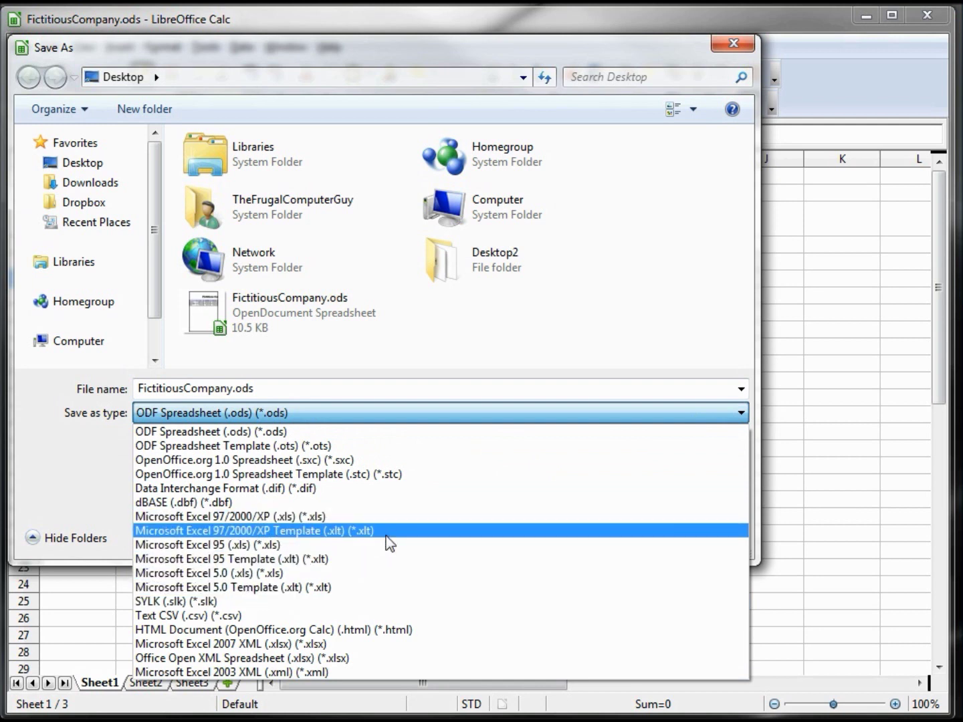
{"action": "left_click", "coordinate": [312, 647]}
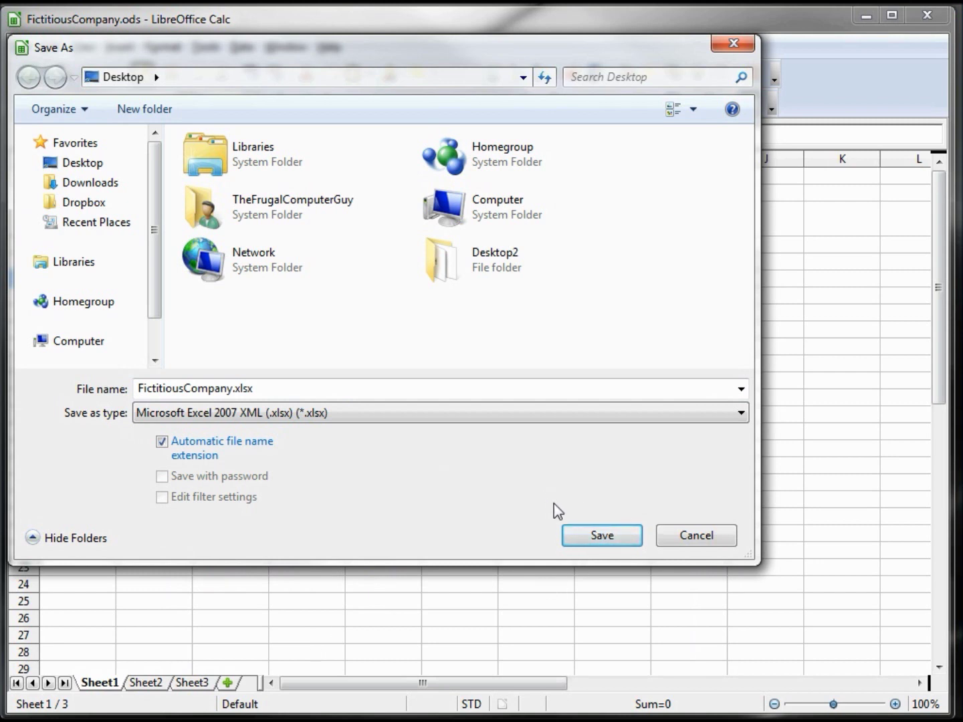
{"action": "left_click", "coordinate": [602, 535]}
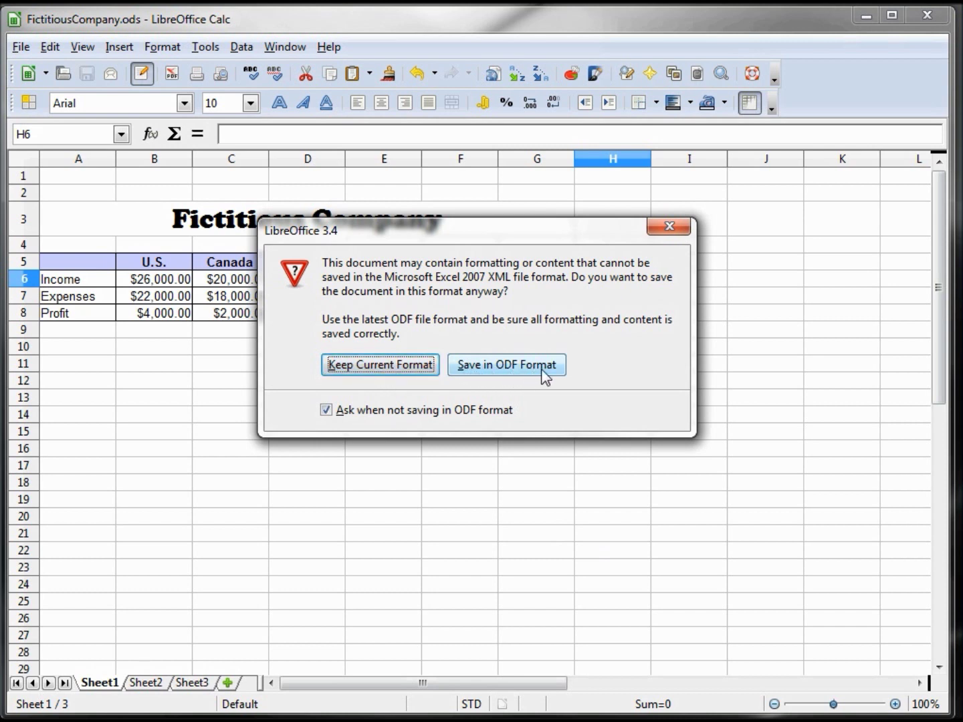
Keep the Excel format at the compatibility warning, then exit LibreOffice Calc
{"action": "left_click", "coordinate": [396, 365]}
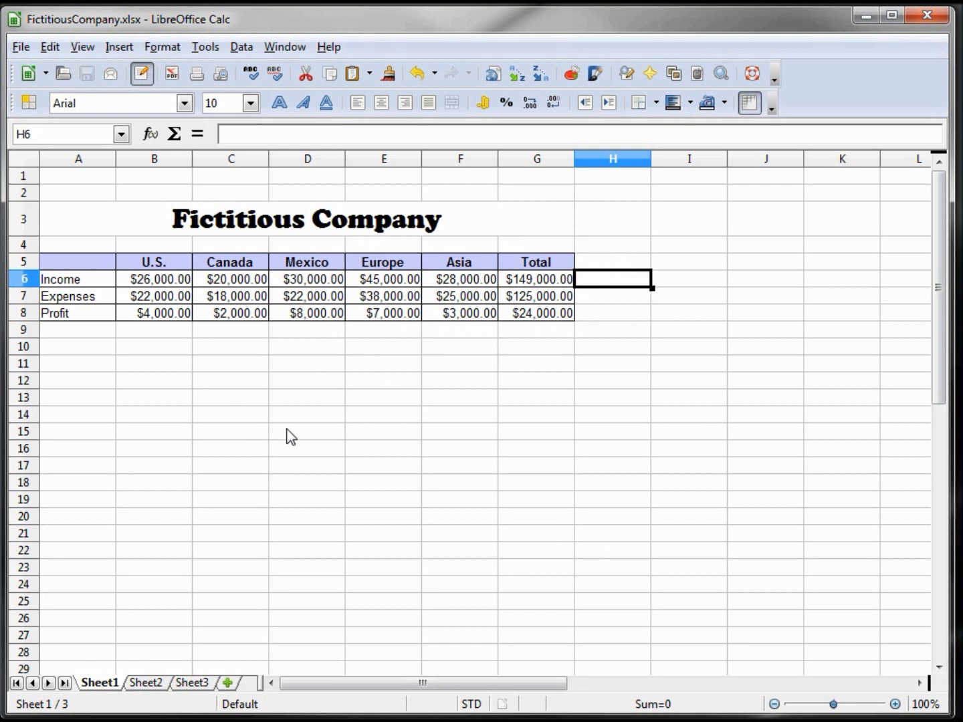
{"action": "left_click", "coordinate": [928, 15]}
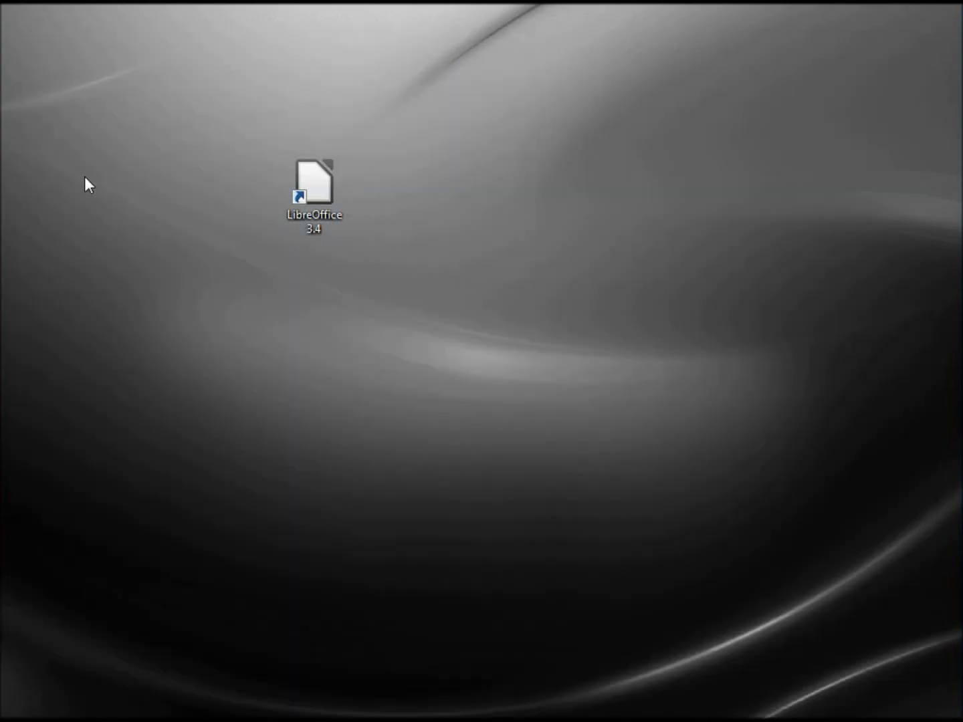
Place the .xlsx and .ods files side by side, check the .ods opens, then open the .xlsx
{"action": "left_click_drag", "start_coordinate": [2, 194], "coordinate": [553, 251]}
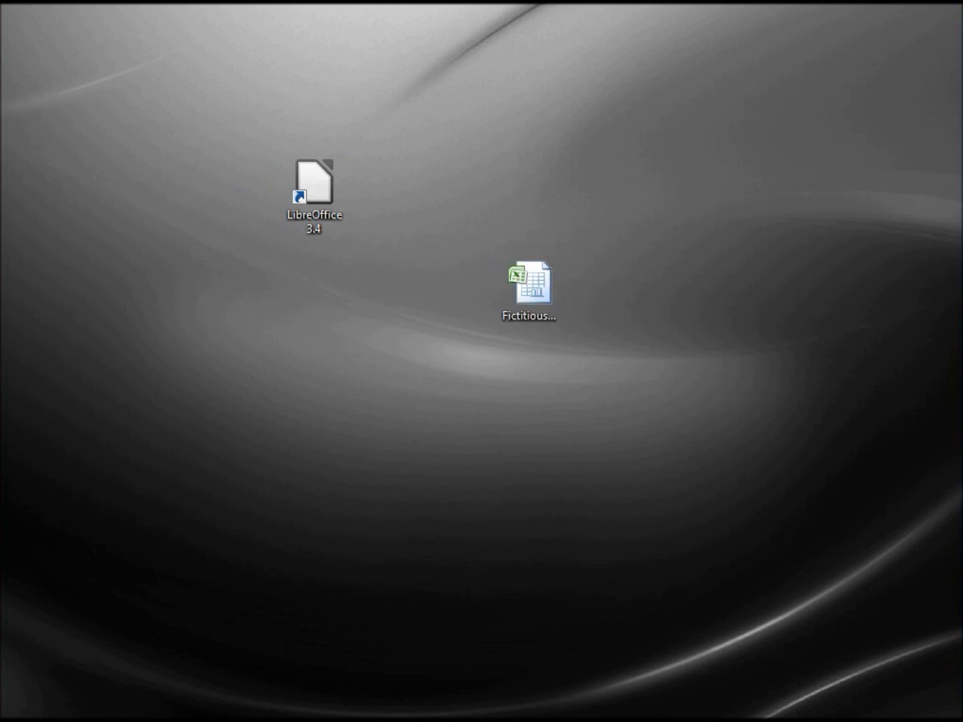
{"action": "left_click_drag", "start_coordinate": [1, 361], "coordinate": [411, 345]}
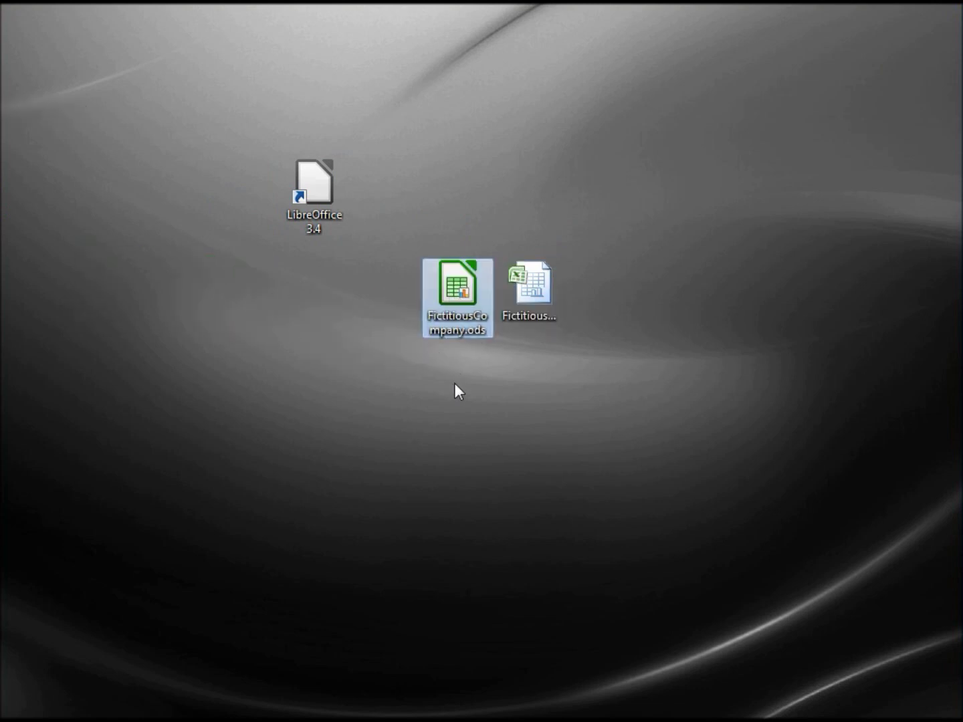
{"action": "double_click", "coordinate": [465, 294]}
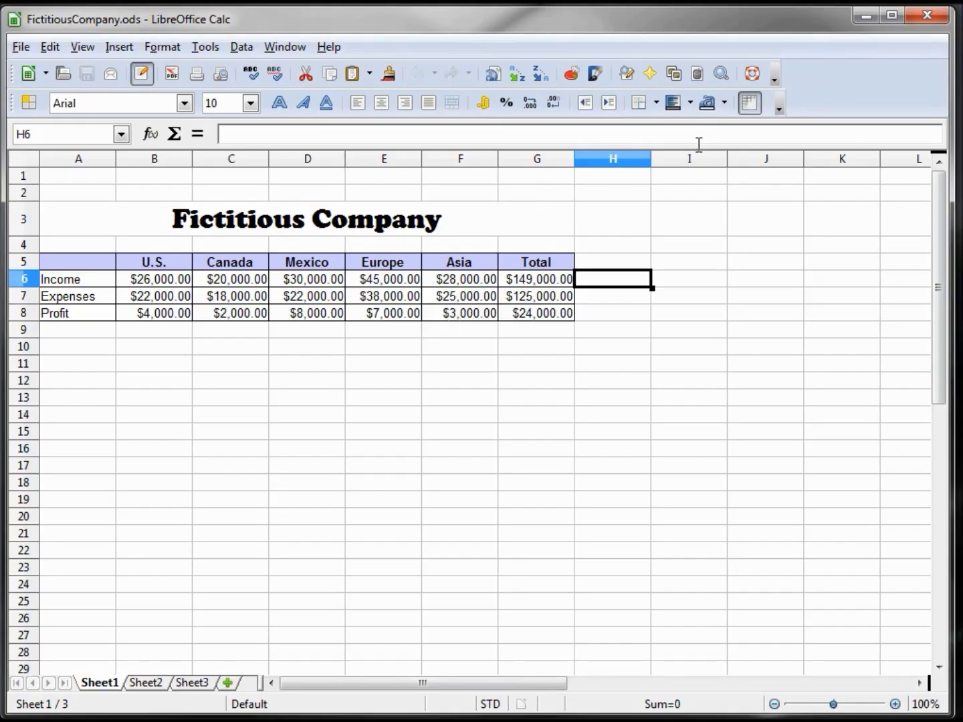
{"action": "left_click", "coordinate": [925, 21]}
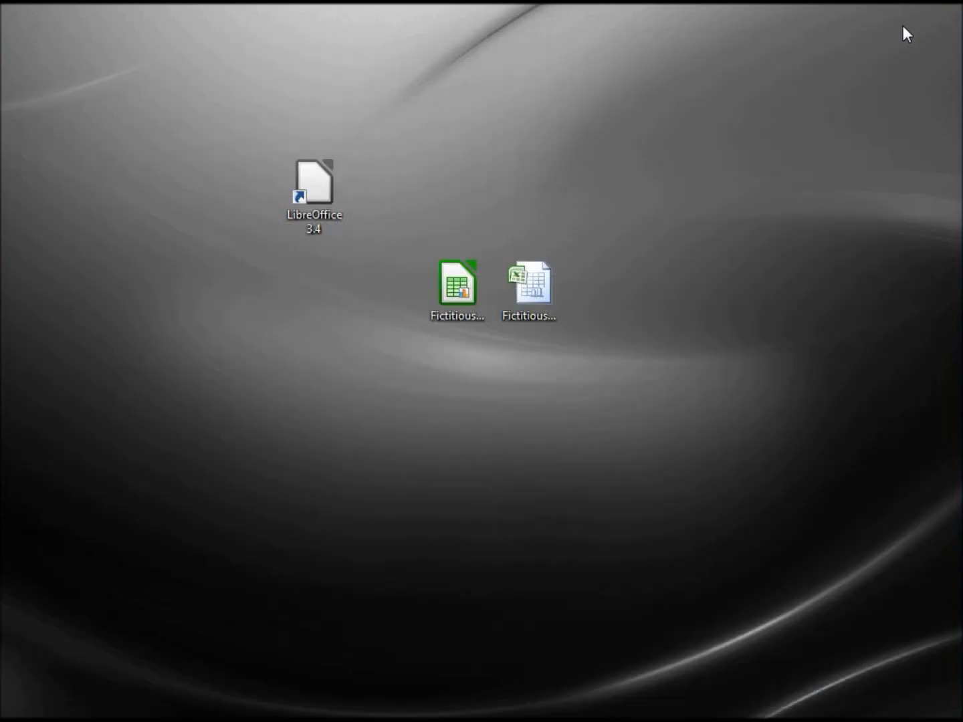
{"action": "mouse_move", "coordinate": [539, 288]}
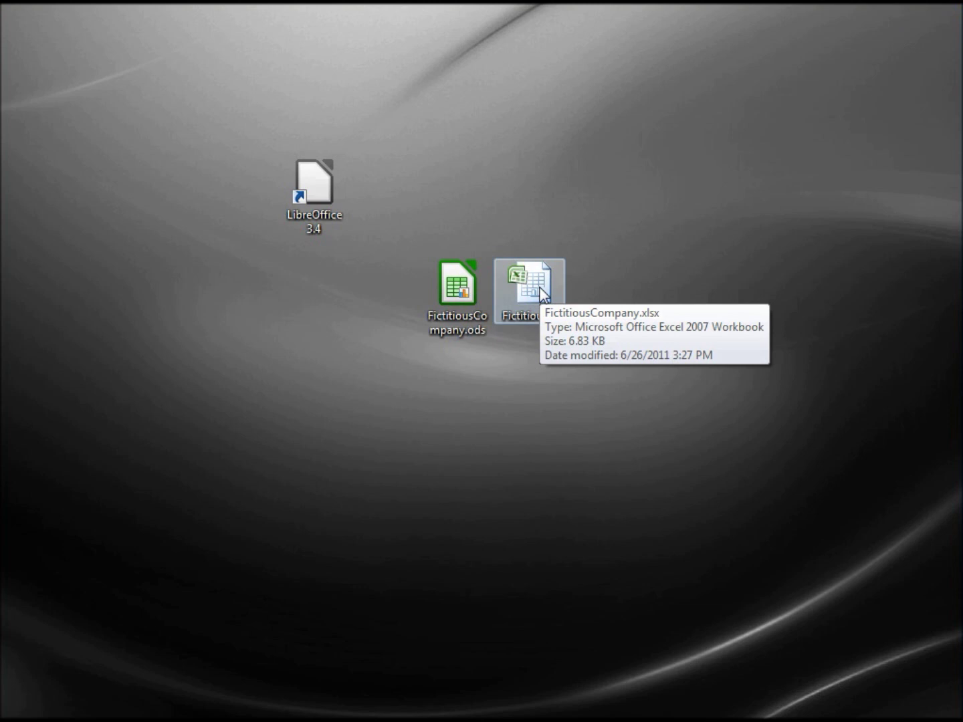
{"action": "double_click", "coordinate": [538, 288]}
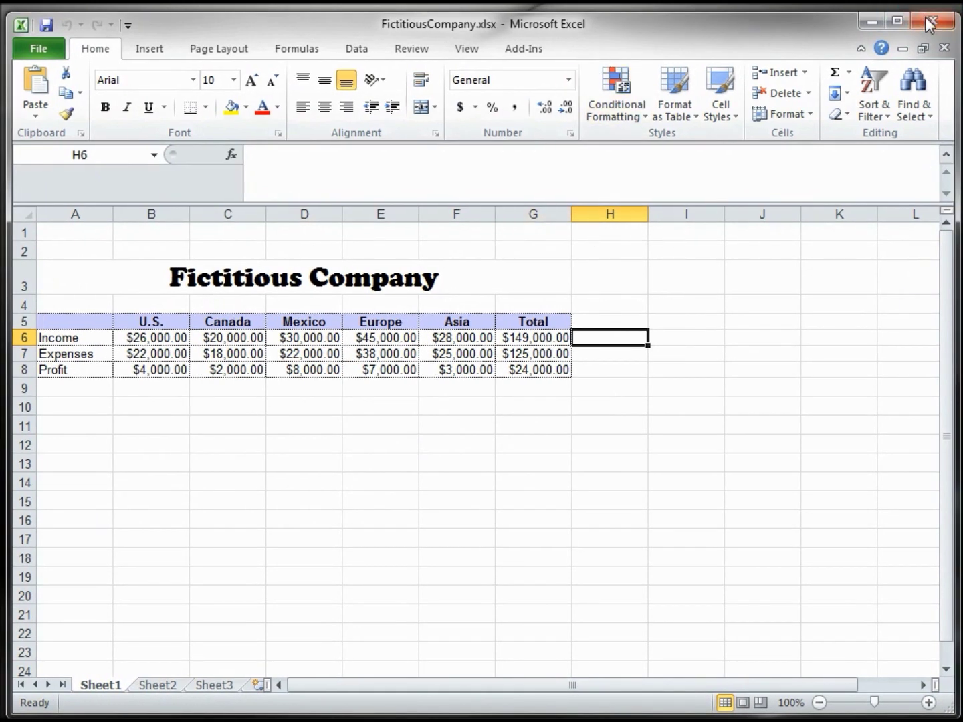
Begin closing the workbook in Excel, then cancel to keep FictitiousCompany.xlsx open
{"action": "left_click", "coordinate": [930, 24]}
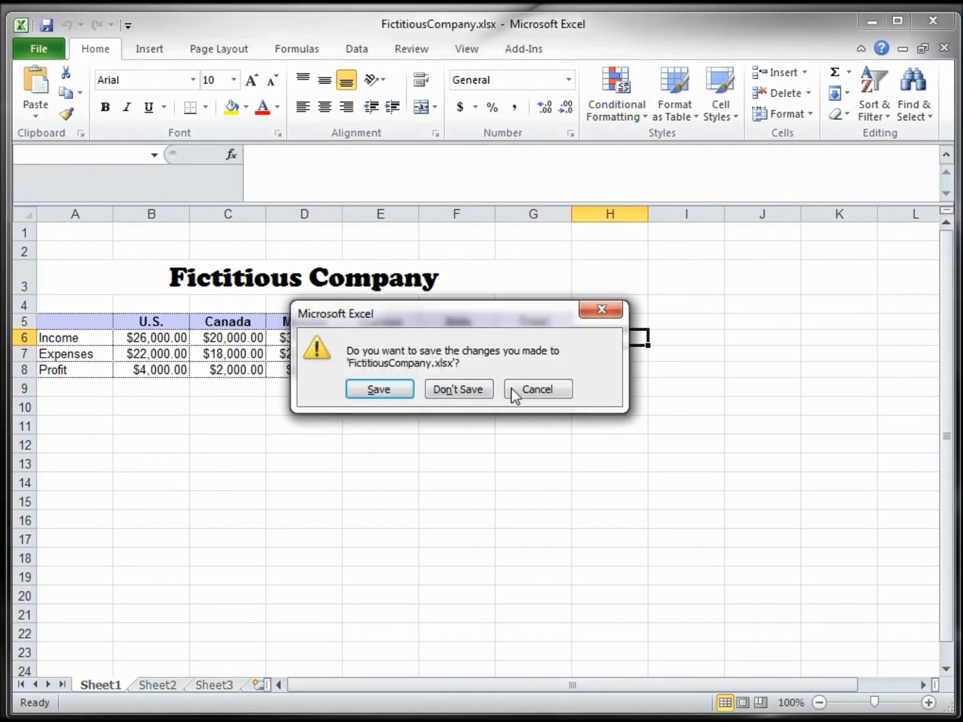
{"action": "left_click", "coordinate": [535, 394]}
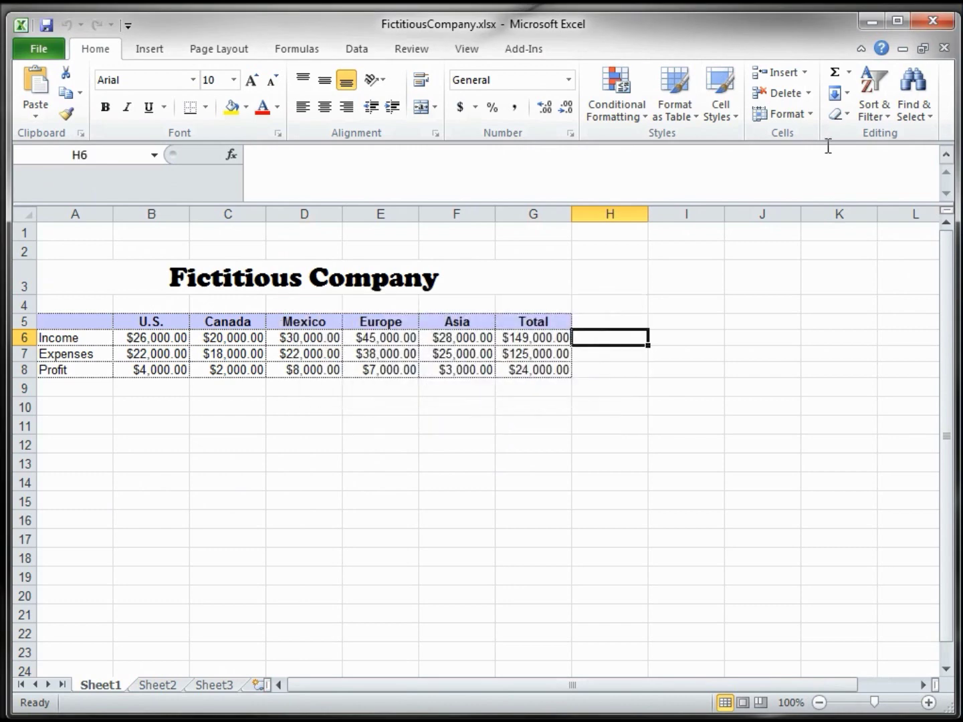